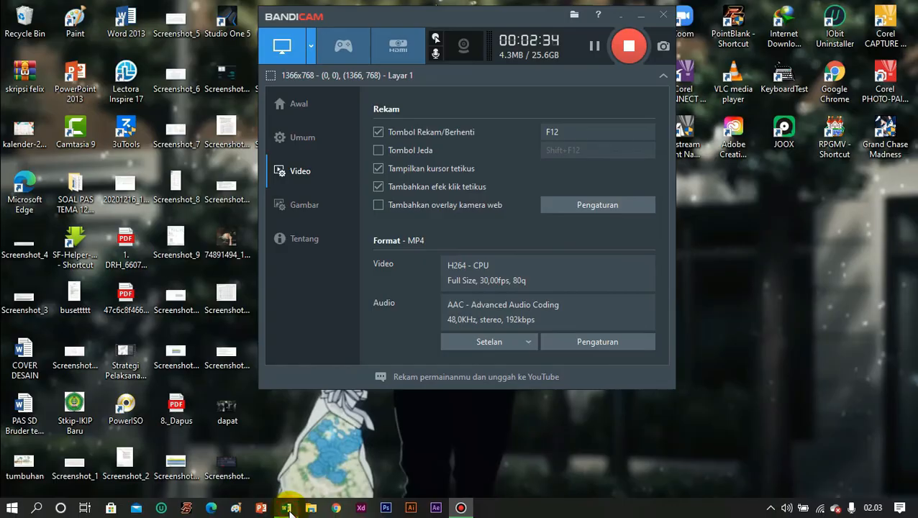
Step: Switch to the Teknologi komunikasi document in Word and place the insertion point at the start of the first paragraph
left_click(286, 508)
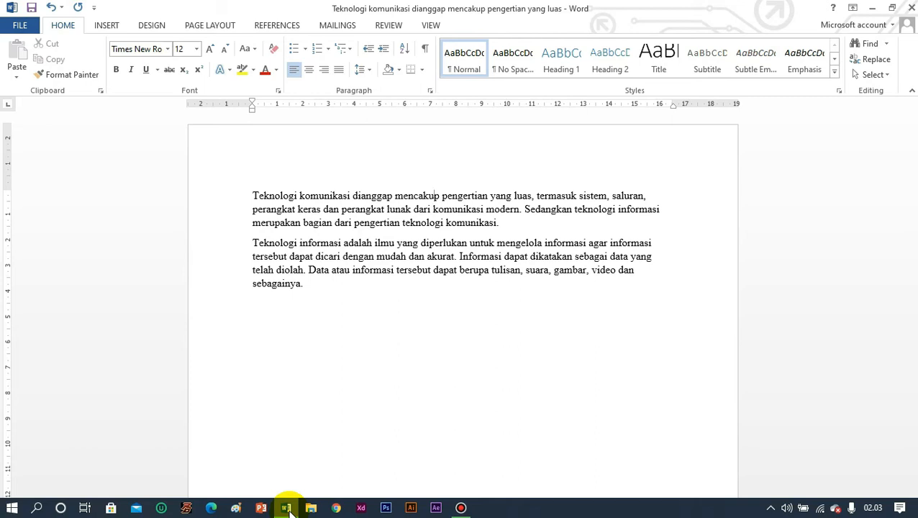
left_click(250, 194)
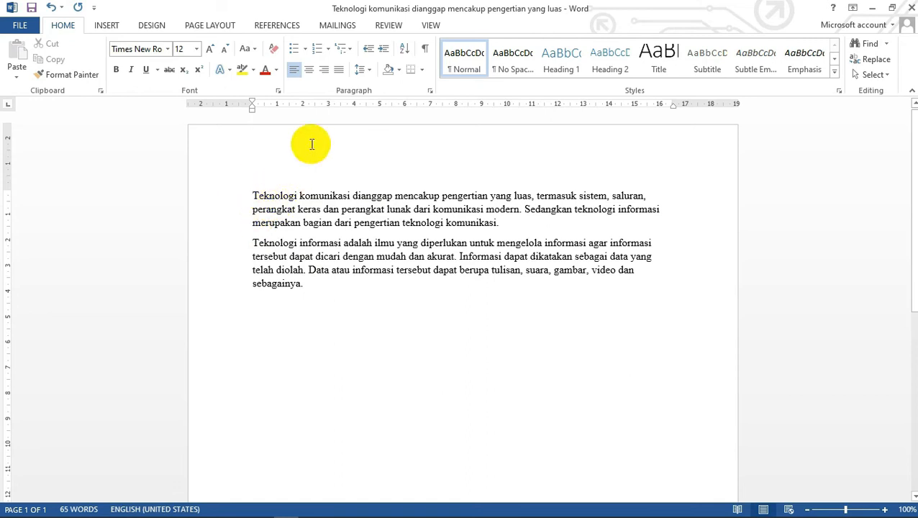
double_click(308, 301)
left_click(255, 195)
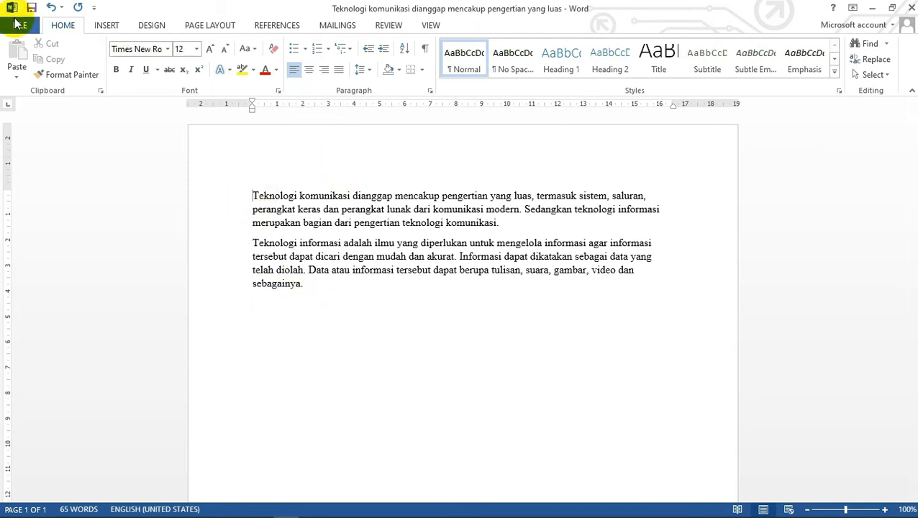
Step: Create a new blank document and reduce its zoom to 100%
left_click(16, 24)
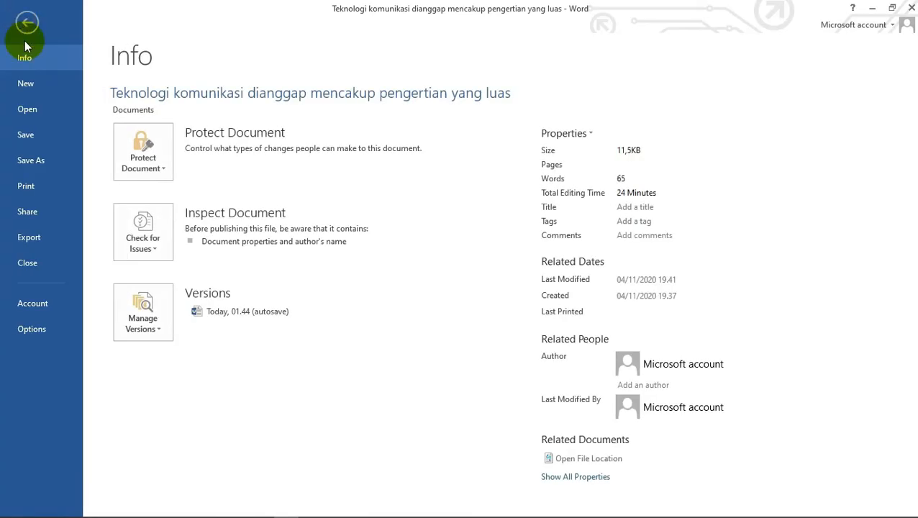
left_click(36, 86)
left_click(180, 232)
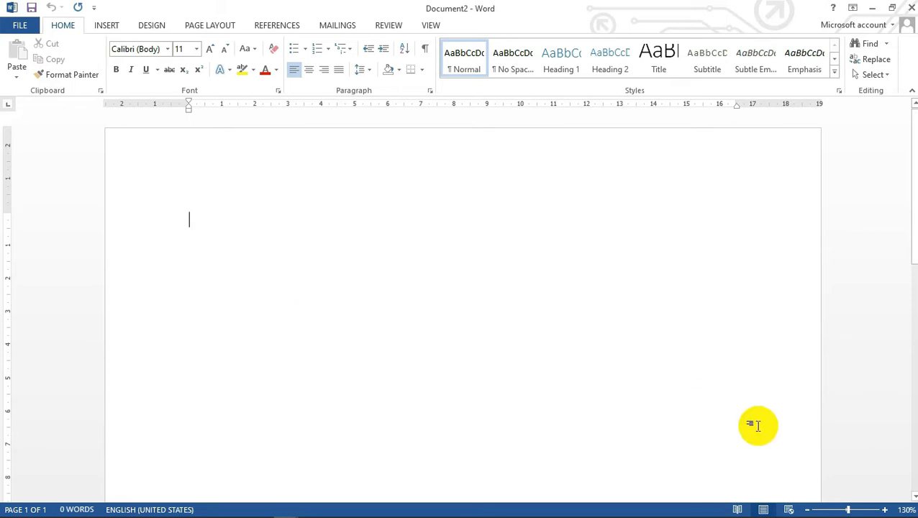
left_click(808, 509)
left_click(808, 509)
left_click(807, 509)
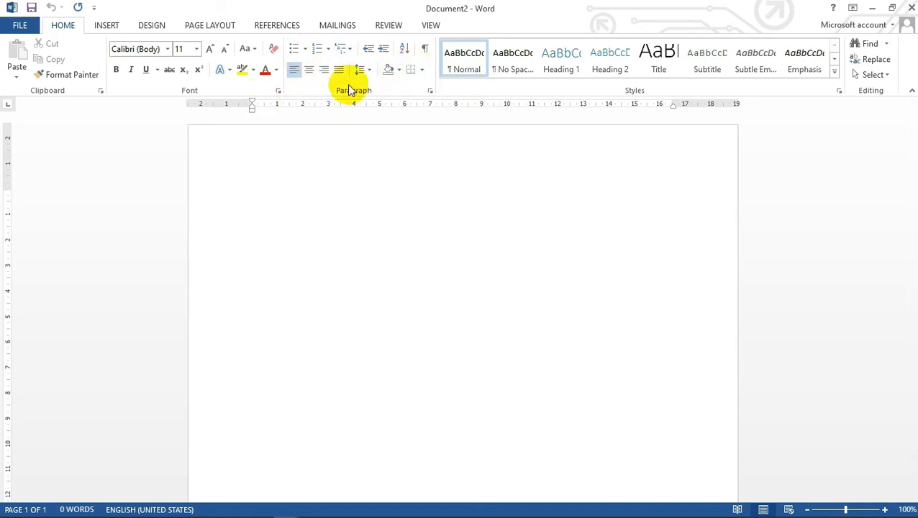
left_click(292, 81)
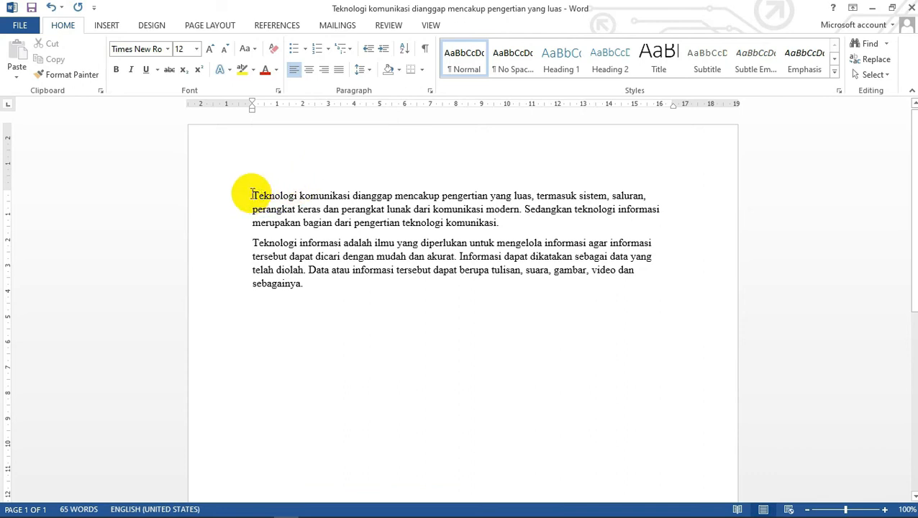
Step: Select both paragraphs and apply right, center and finally justified alignment to them
left_click(252, 195)
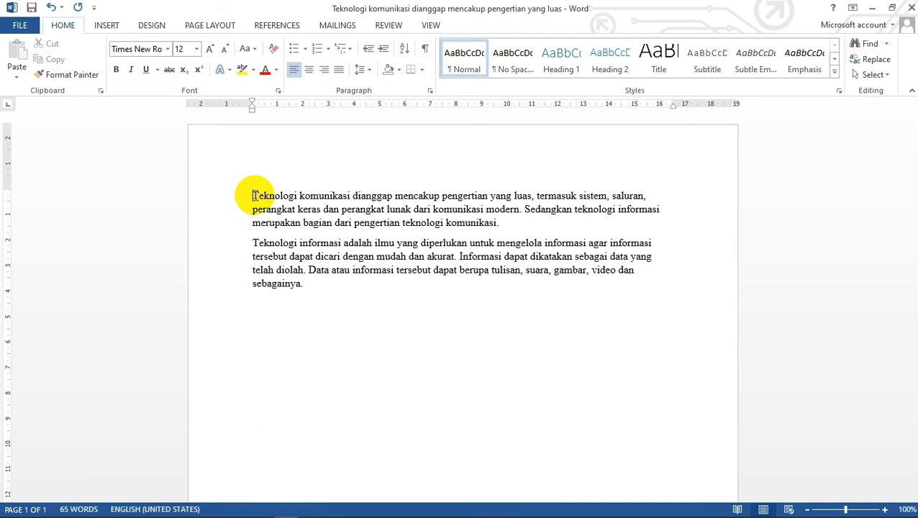
left_click_drag(253, 195, 317, 288)
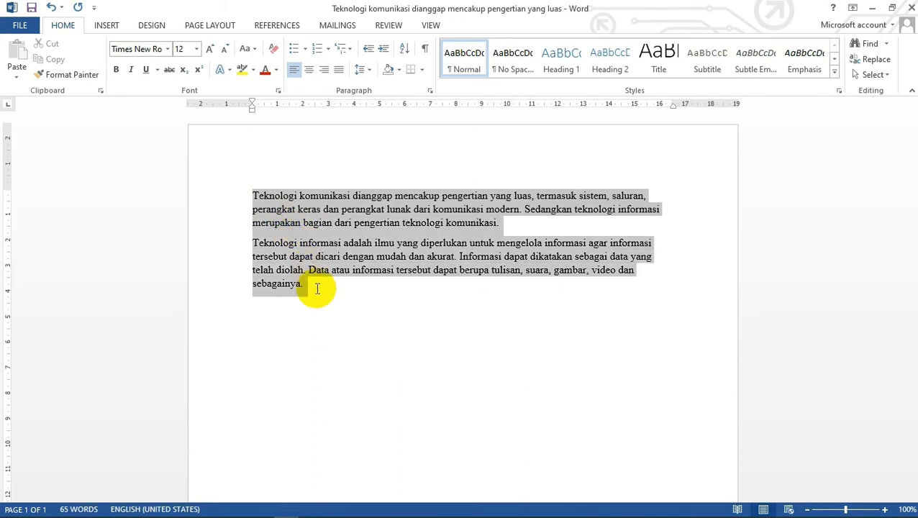
left_click_drag(317, 288, 317, 289)
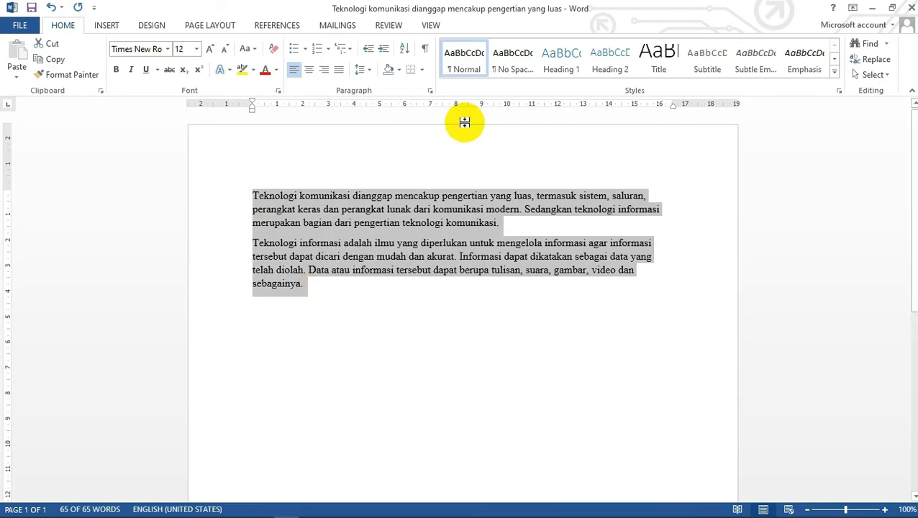
left_click(324, 71)
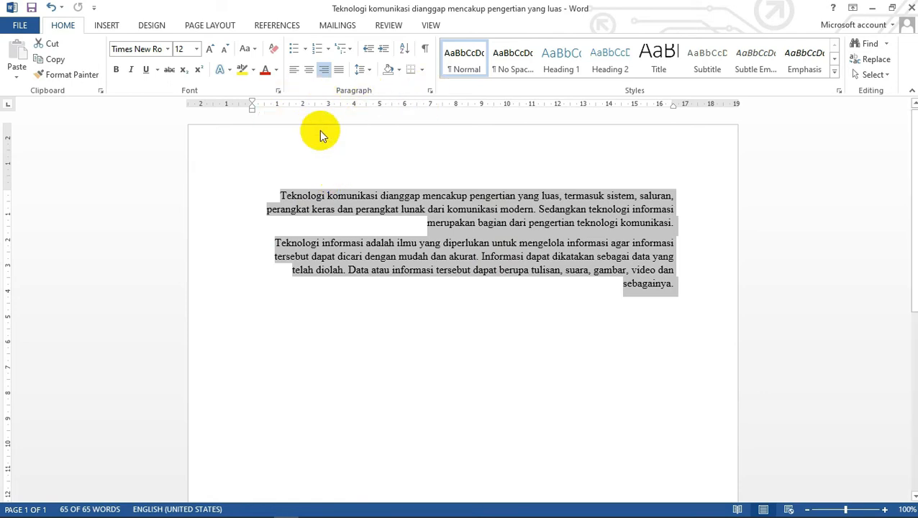
left_click(308, 70)
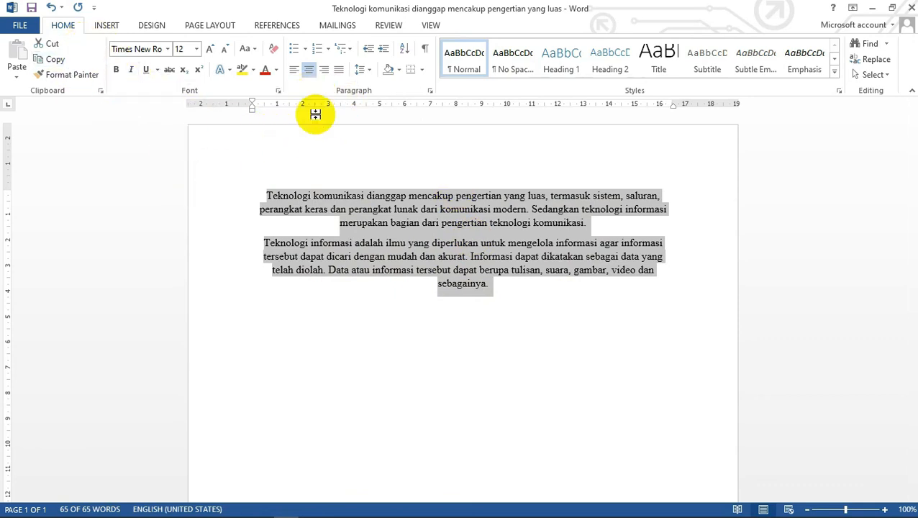
left_click(339, 70)
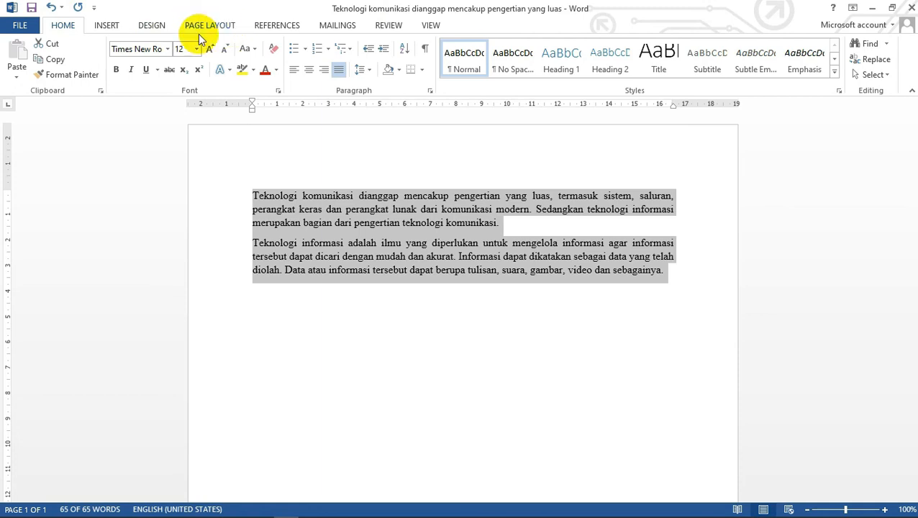
Step: Lay out the two selected paragraphs in two columns
left_click(226, 33)
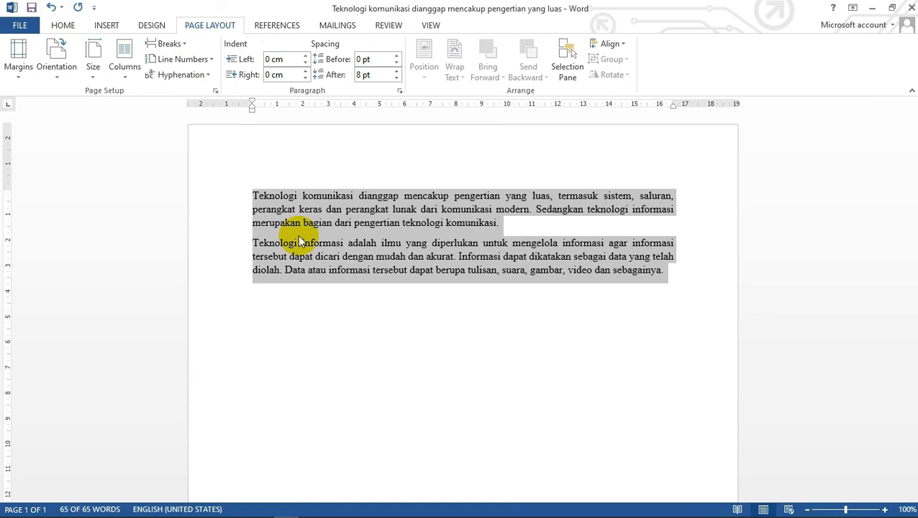
left_click(126, 80)
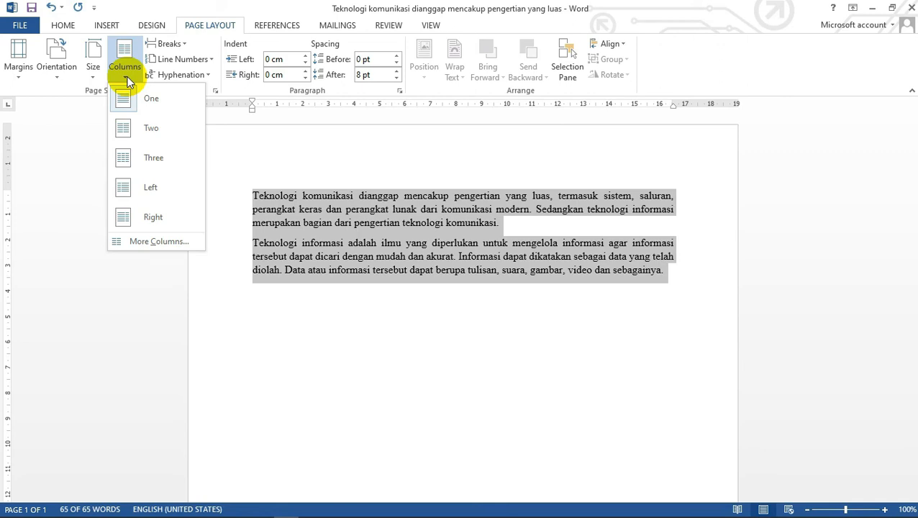
left_click(140, 121)
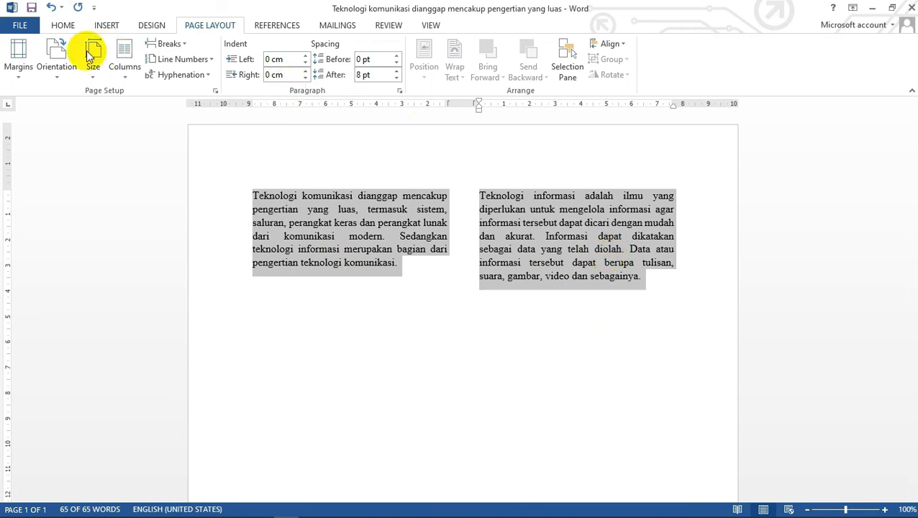
Step: Try the Three, Left and Right column presets on the selected text, returning it to the Two preset
left_click(127, 76)
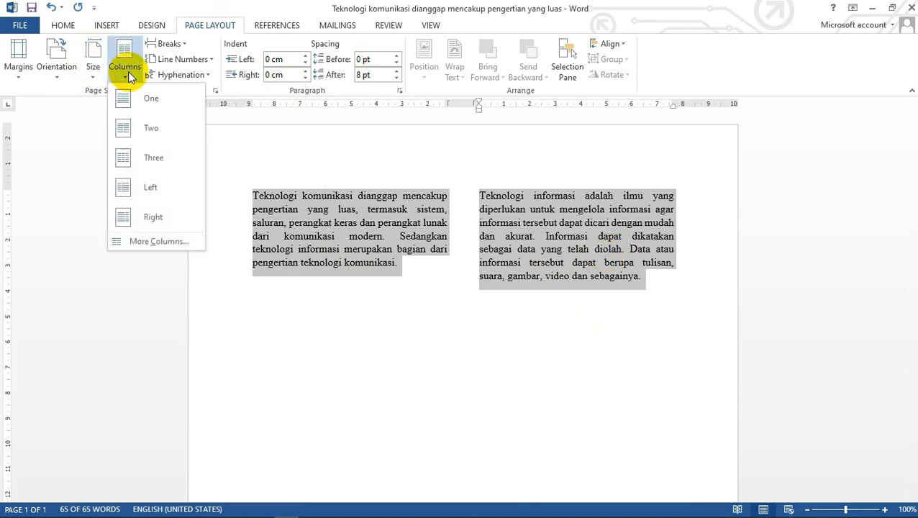
left_click(157, 160)
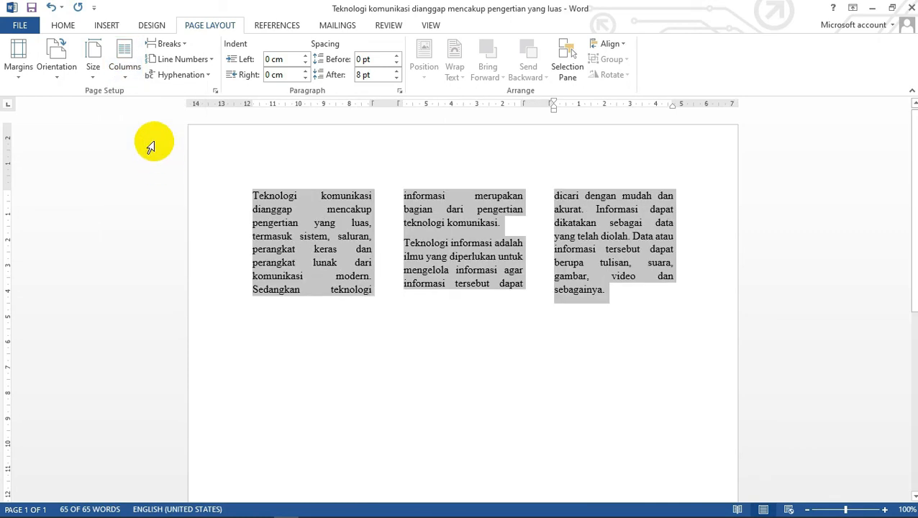
left_click(126, 72)
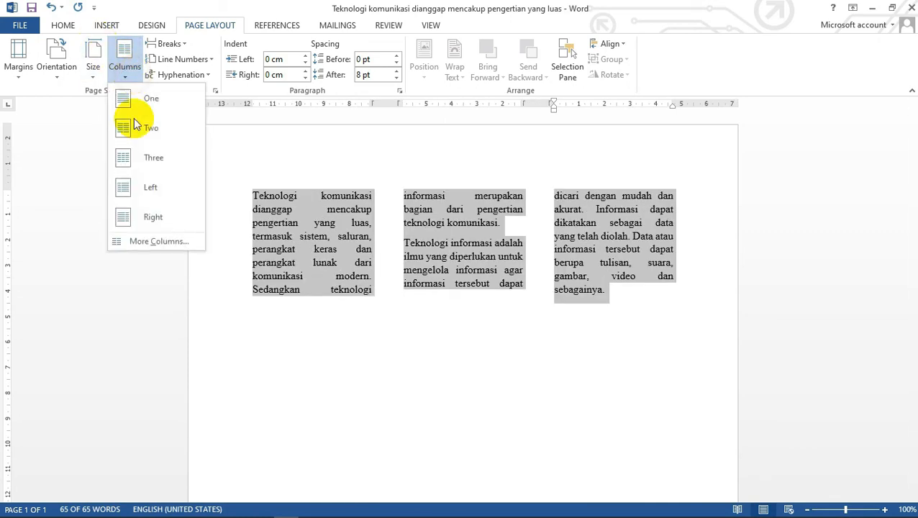
left_click(149, 195)
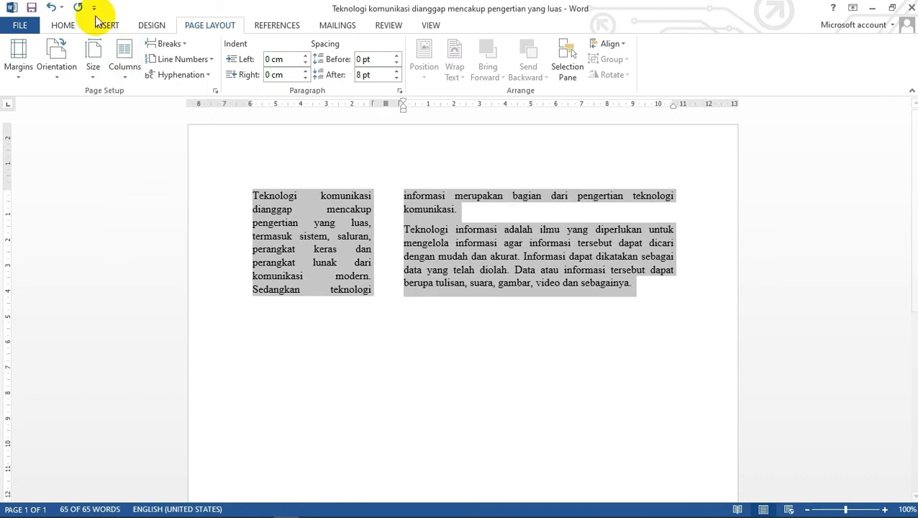
left_click(124, 59)
left_click(145, 219)
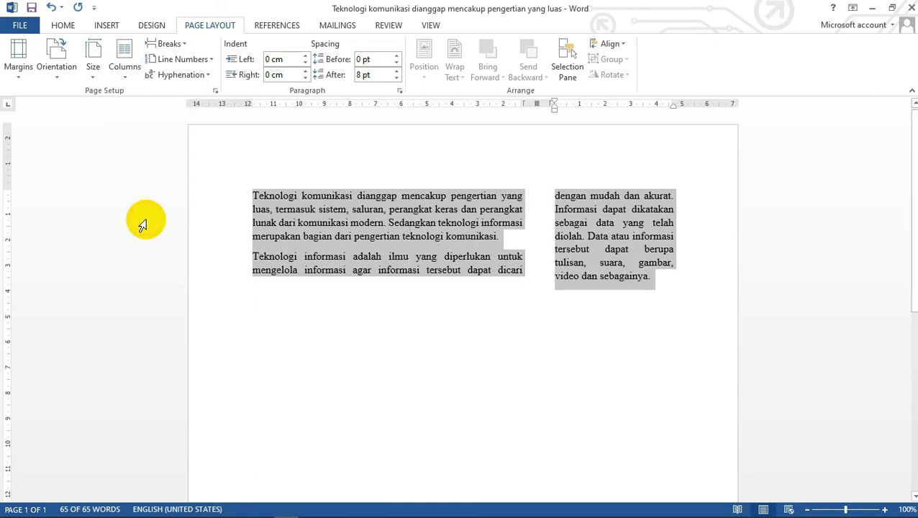
left_click(124, 63)
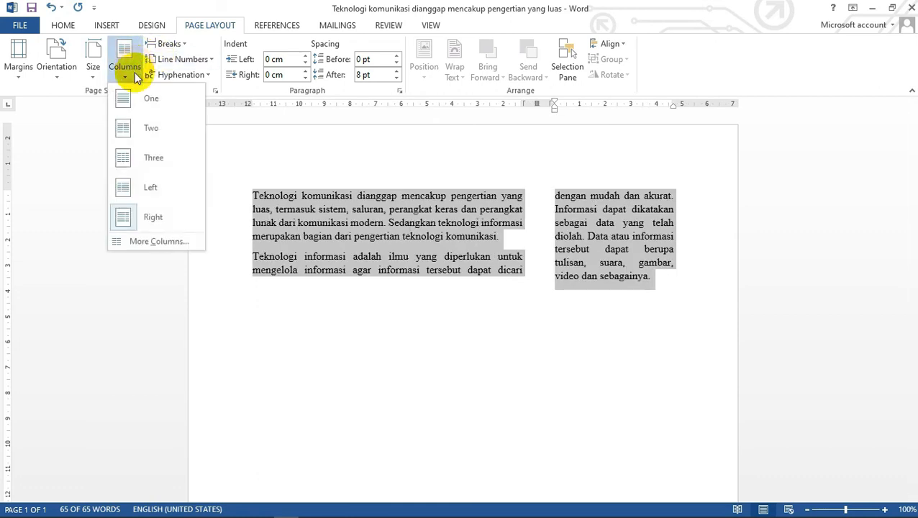
left_click(159, 129)
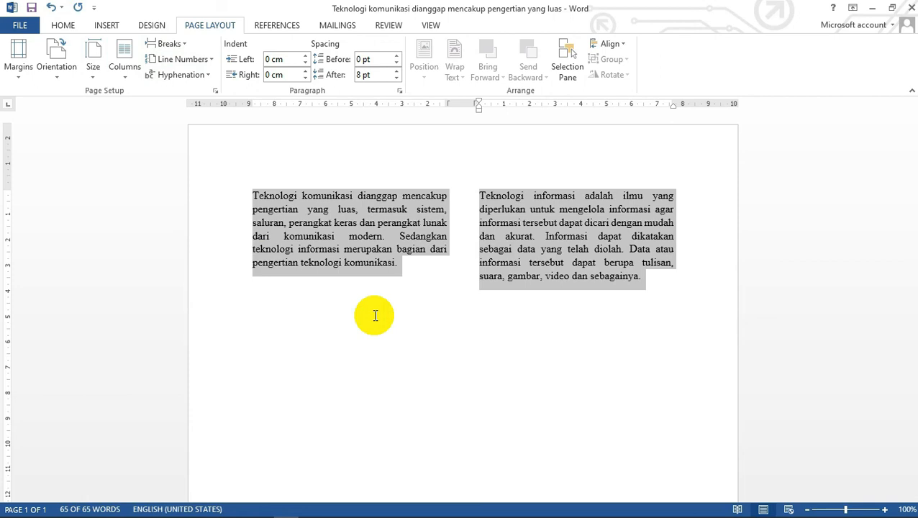
left_click(124, 72)
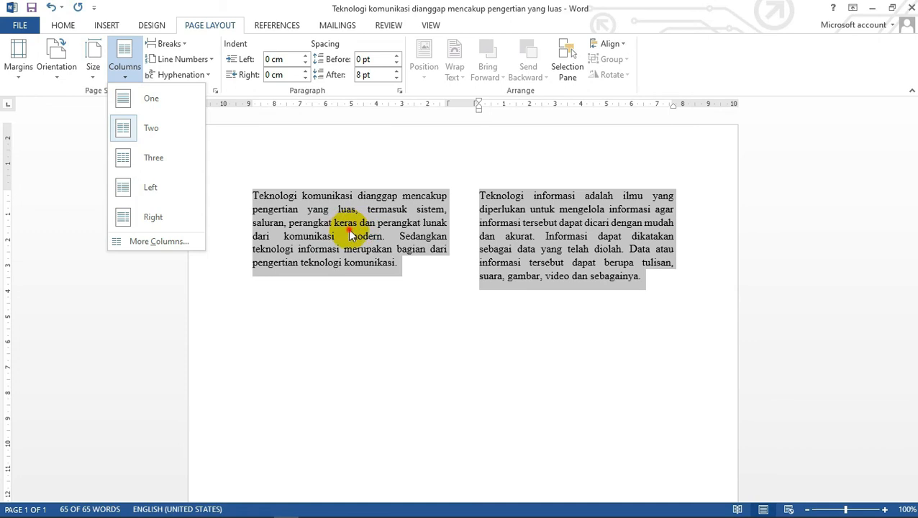
key("Escape")
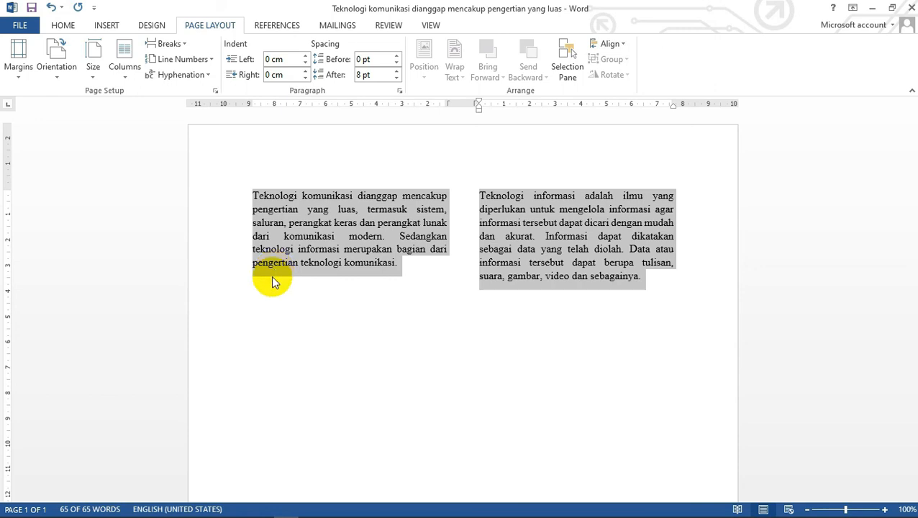
mouse_move(413, 514)
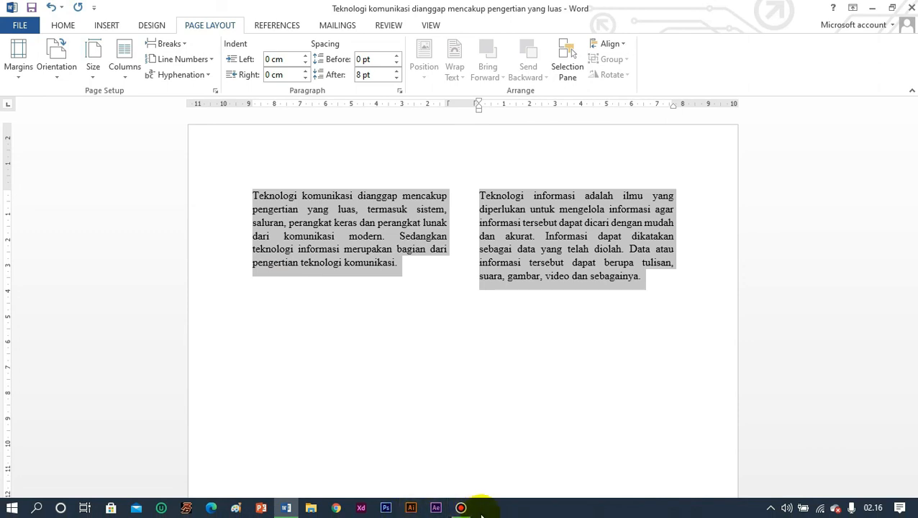